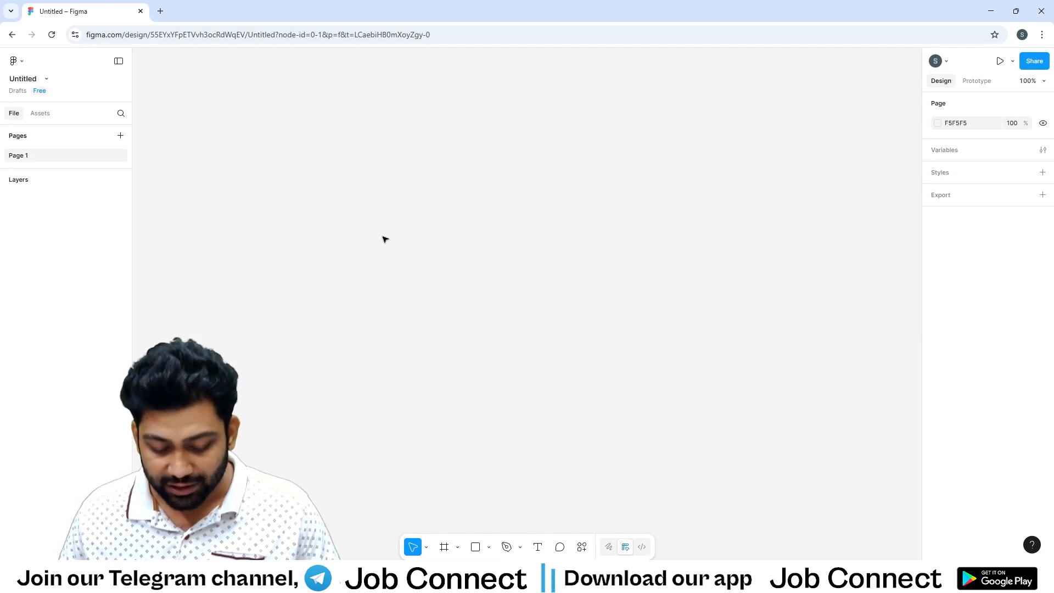
# Draw a frame of about 768 × 495 on the empty canvas.
pyautogui.press('f')
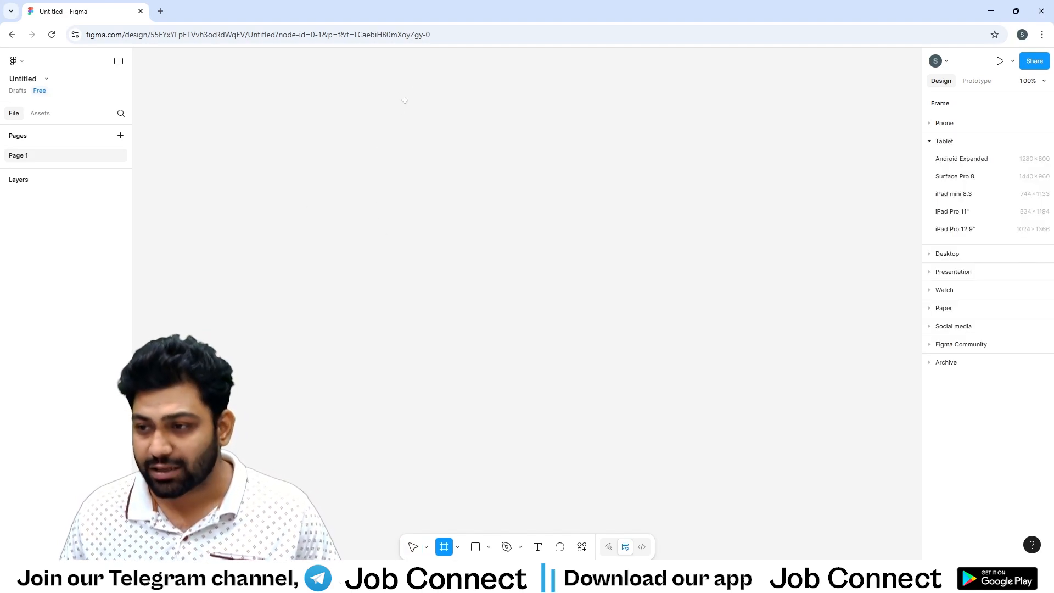
pyautogui.moveTo(360, 87); pyautogui.dragTo(783, 358)
pyautogui.click(820, 162)
pyautogui.click(595, 186)
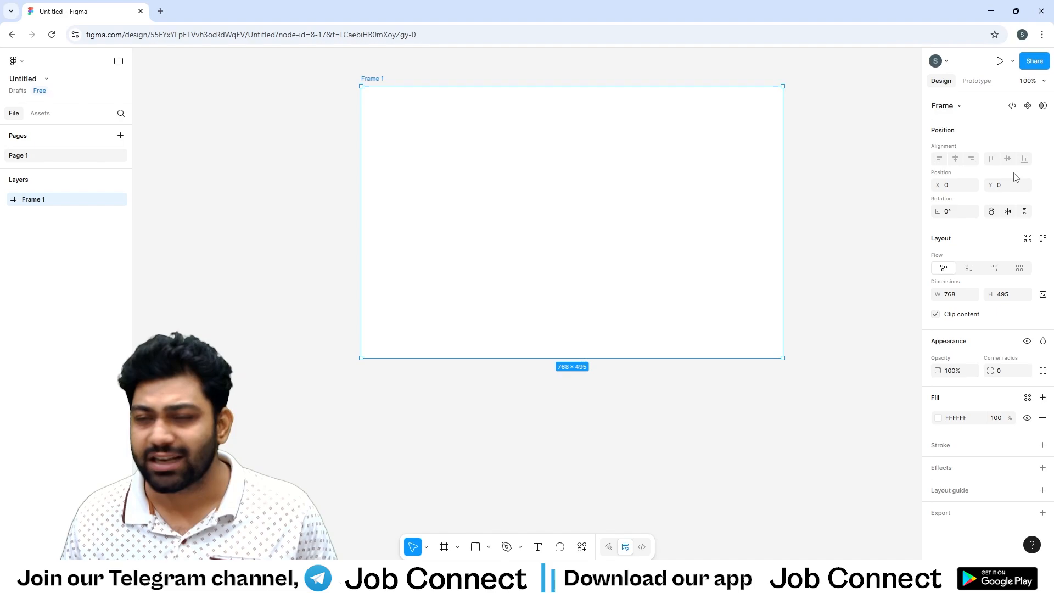
pyautogui.click(527, 71)
# Draw a rectangle of about 126 × 63 near the frame's upper edge, placed at about X 214, Y 45, and show its constraints.
pyautogui.press('r')
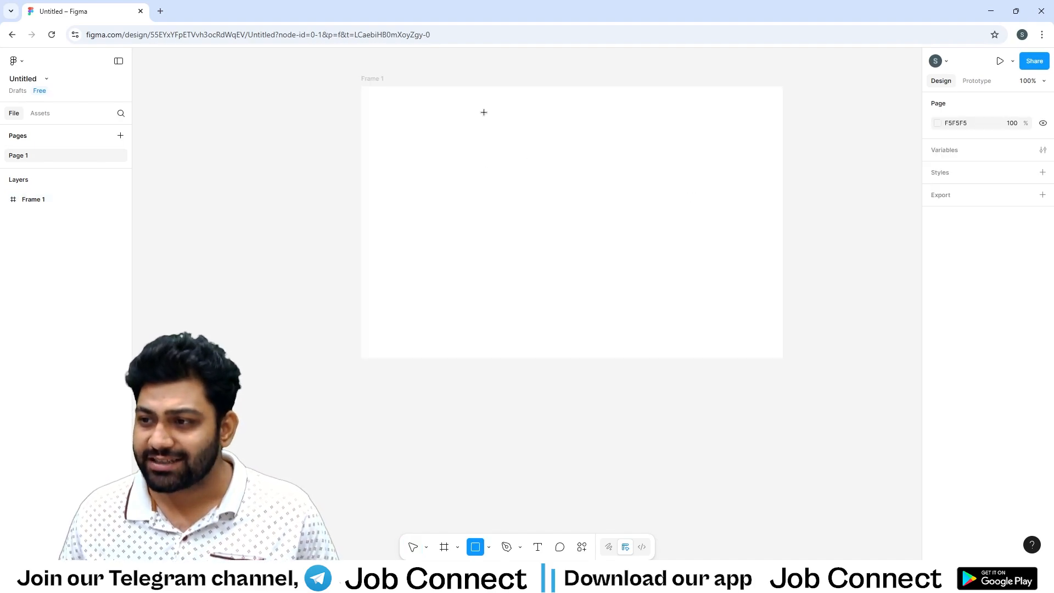
pyautogui.moveTo(484, 112)
pyautogui.mouseDown()
pyautogui.moveTo(524, 146)
pyautogui.moveTo(554, 148)
pyautogui.mouseUp()
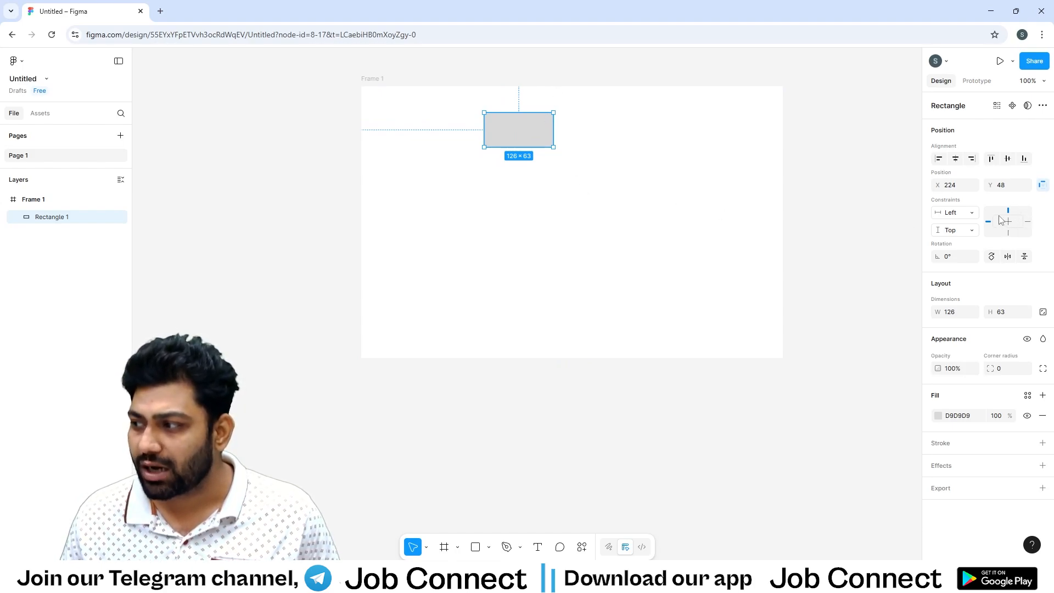
pyautogui.click(1044, 187)
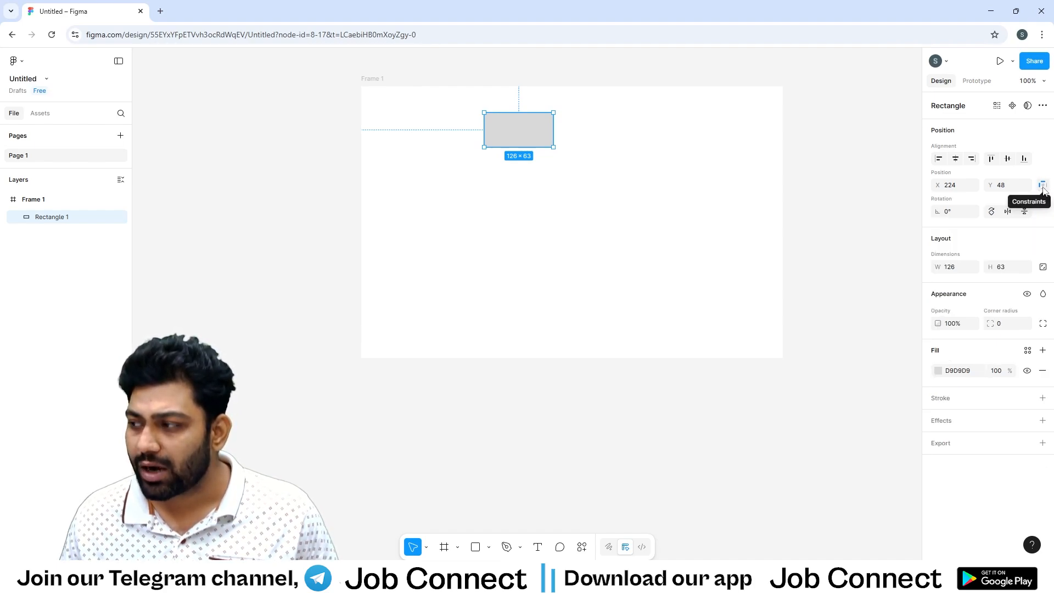
pyautogui.click(1044, 186)
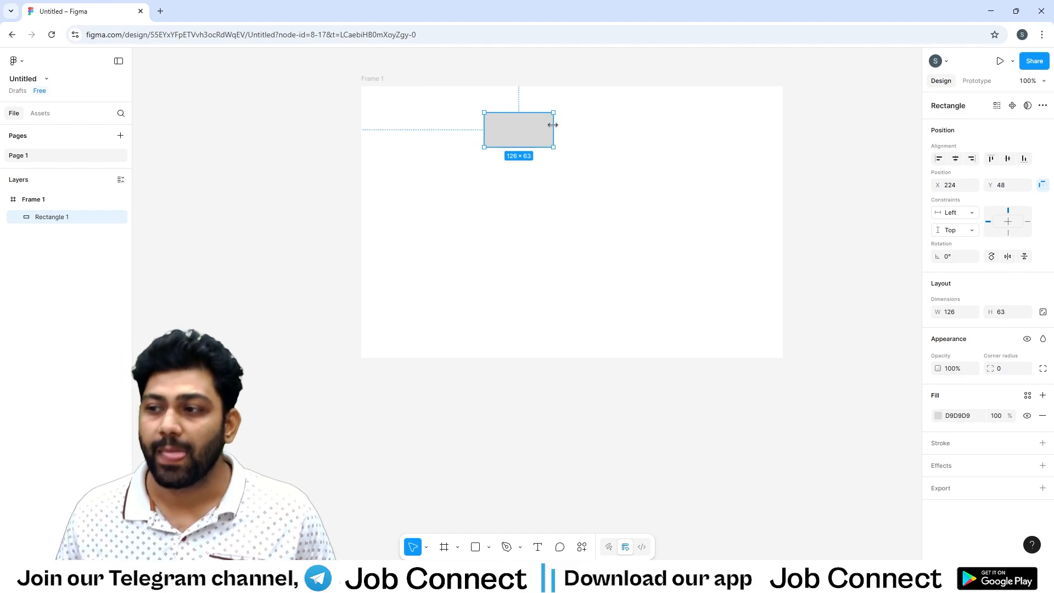
pyautogui.moveTo(522, 136)
pyautogui.mouseDown()
pyautogui.moveTo(555, 137)
pyautogui.moveTo(517, 135)
pyautogui.mouseUp()
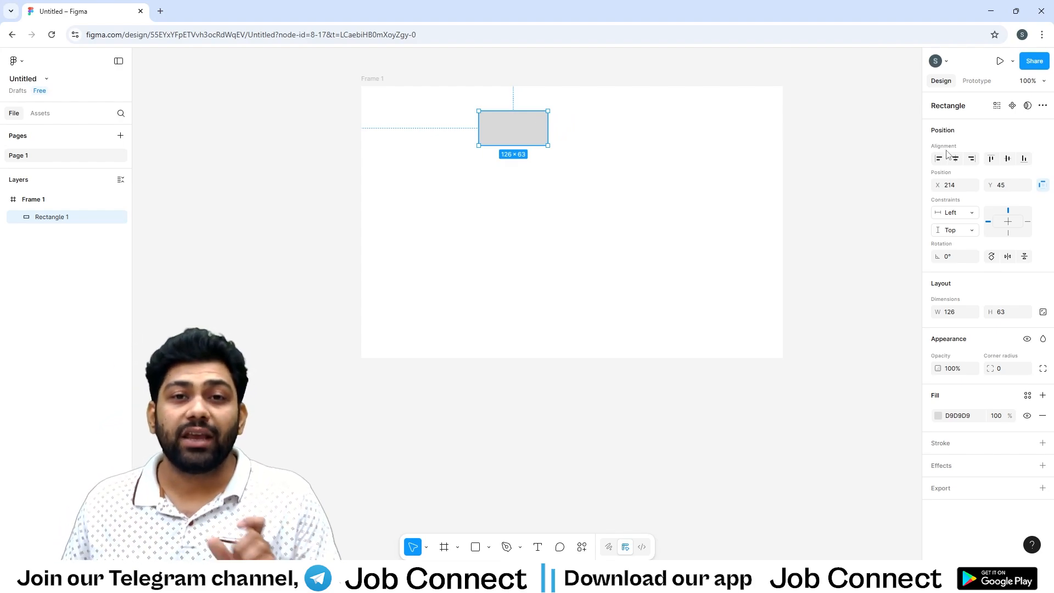
# Duplicate the rectangle until six copies are scattered loosely across the frame.
pyautogui.moveTo(505, 132); pyautogui.dragTo(623, 150)
pyautogui.click(523, 191)
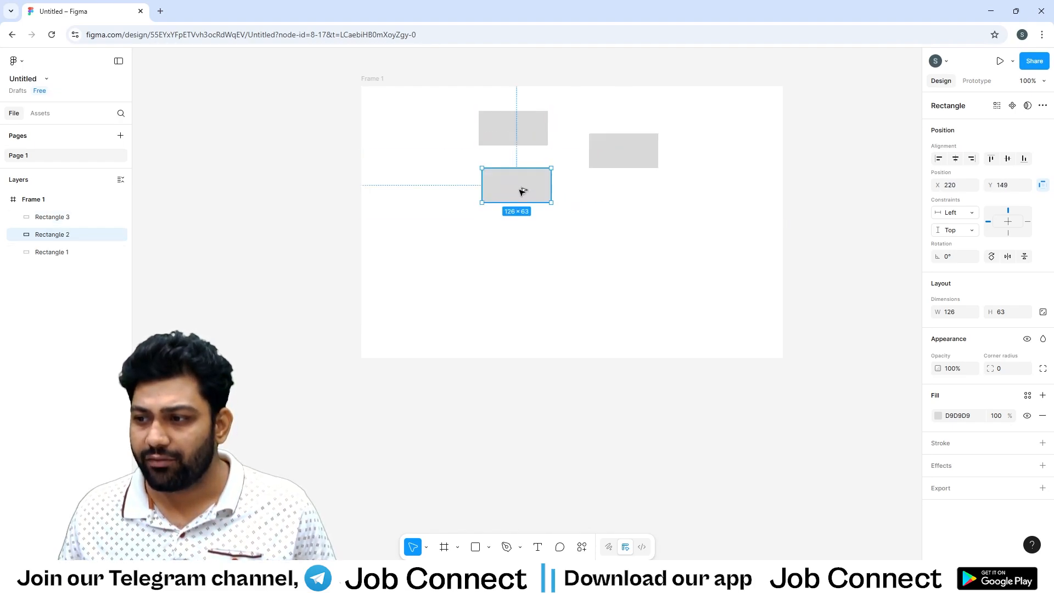
pyautogui.moveTo(522, 191); pyautogui.dragTo(550, 267)
pyautogui.click(510, 192)
pyautogui.moveTo(511, 193); pyautogui.dragTo(654, 230)
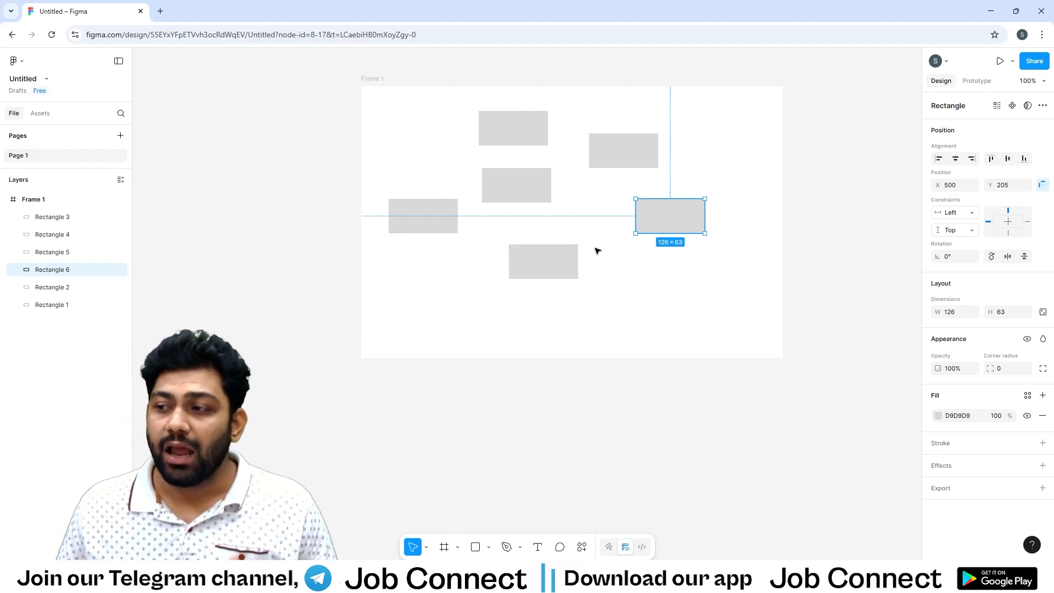
# Resize the leftmost rectangle to about 56 × 63 and the uppermost one to about 79 × 63.
pyautogui.scroll(1, 586, 229)
pyautogui.hscroll(1, 586, 228)
pyautogui.click(420, 241)
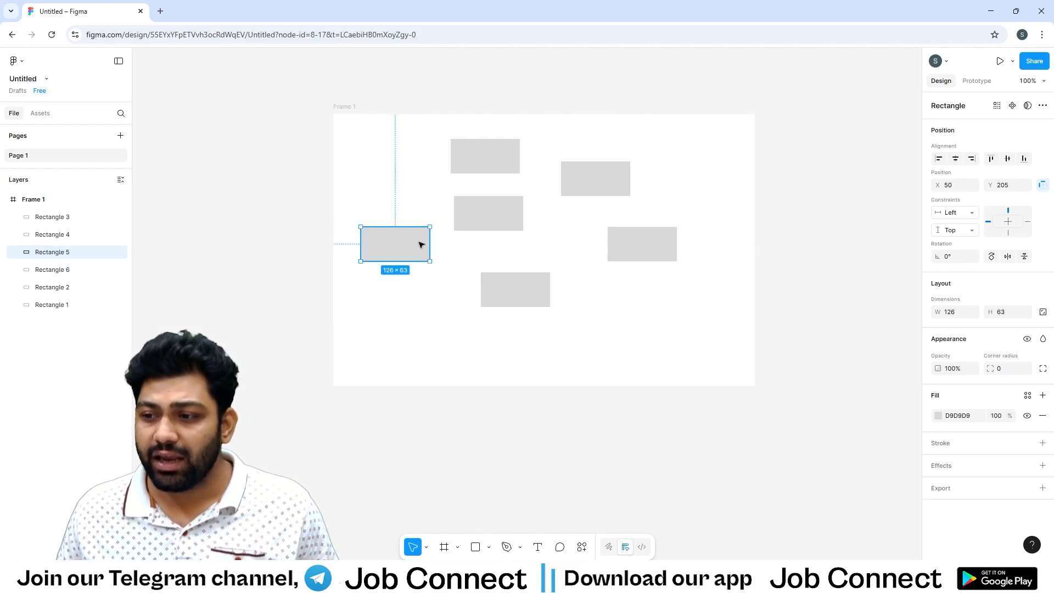
pyautogui.moveTo(430, 245); pyautogui.dragTo(391, 252)
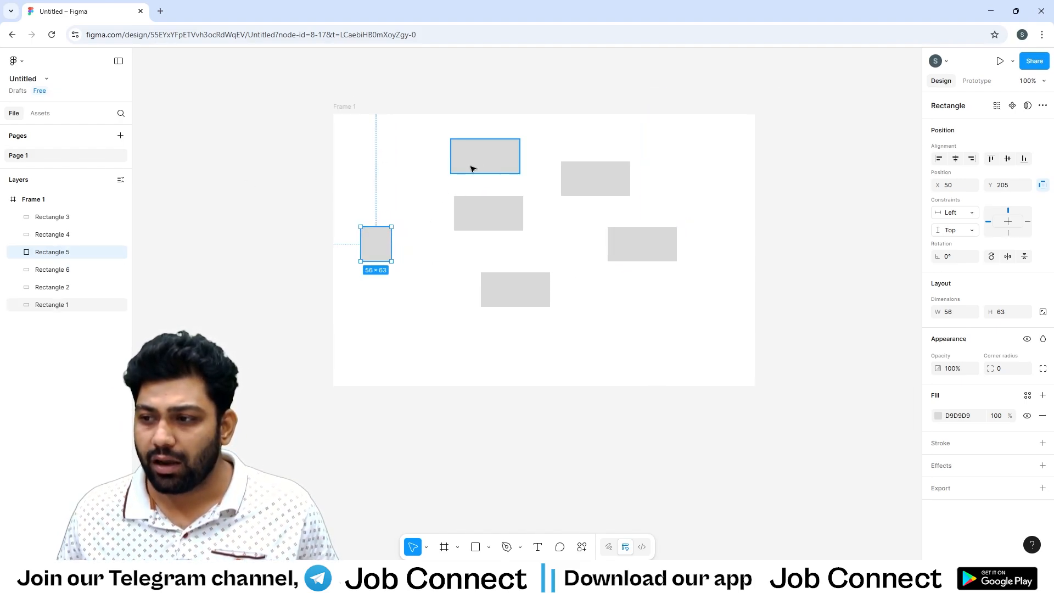
pyautogui.moveTo(472, 166)
pyautogui.mouseDown()
pyautogui.moveTo(450, 166)
pyautogui.moveTo(471, 159)
pyautogui.mouseUp()
# Resize the central rectangle to about 126 × 94, the upper-right to 109 × 47, the far-right to 72 × 98 and the lower-middle to 105 × 77.
pyautogui.click(498, 215)
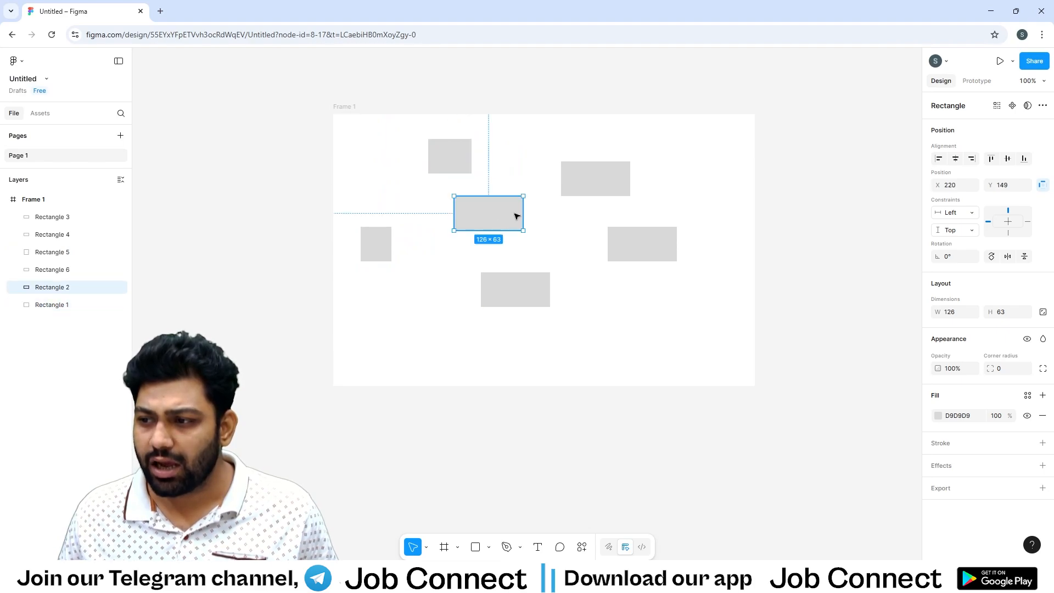
pyautogui.moveTo(504, 230); pyautogui.dragTo(501, 248)
pyautogui.click(595, 197)
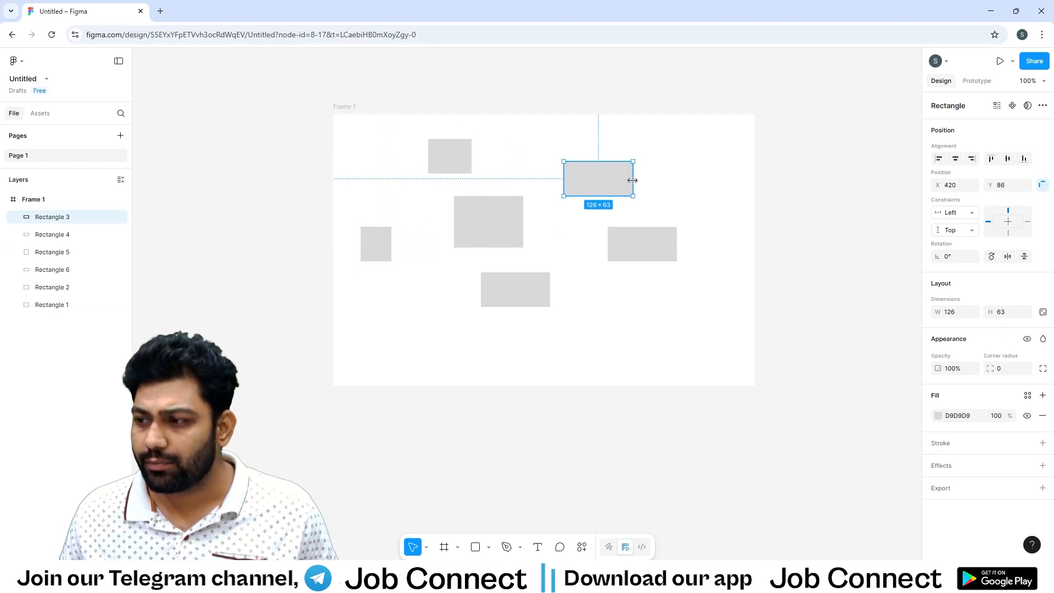
pyautogui.moveTo(631, 177); pyautogui.dragTo(607, 183)
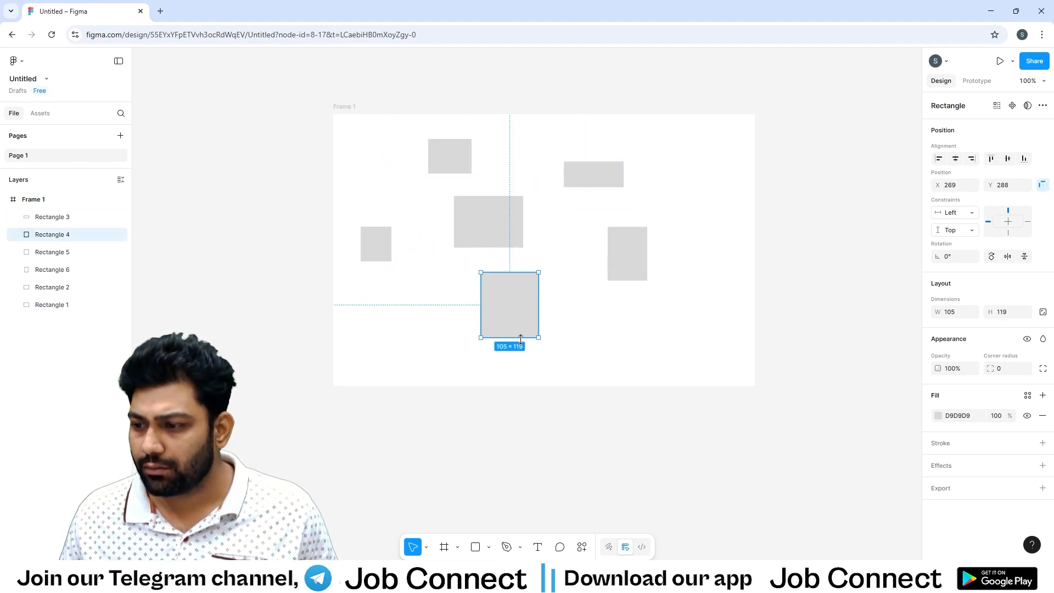
pyautogui.moveTo(521, 334); pyautogui.dragTo(532, 316)
pyautogui.press('Escape')
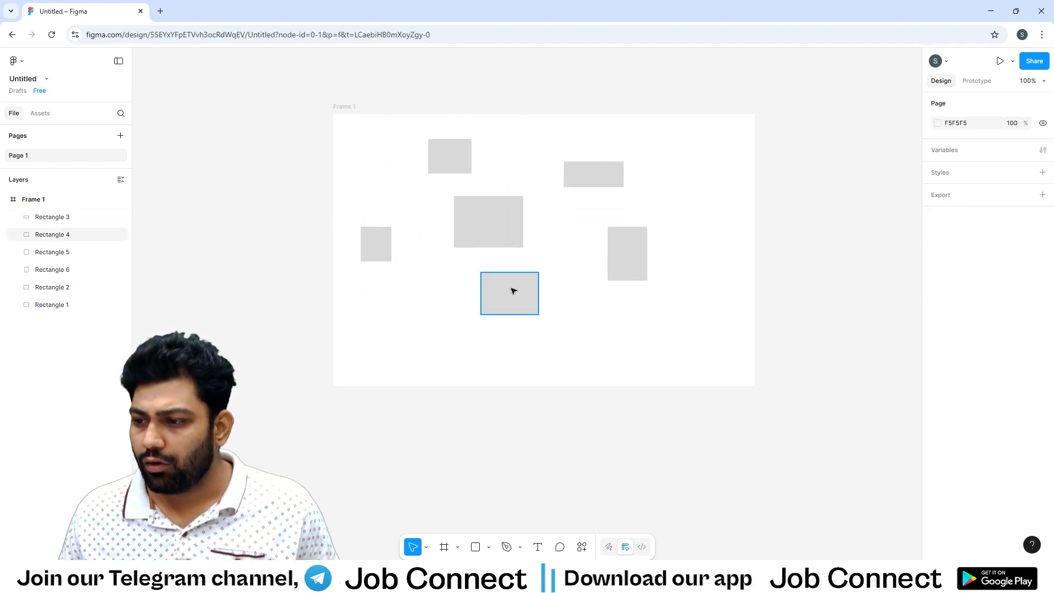
# Fill the lower-middle rectangle with bright red FF0A0A.
pyautogui.click(510, 289)
pyautogui.click(938, 415)
pyautogui.moveTo(889, 347); pyautogui.dragTo(912, 339)
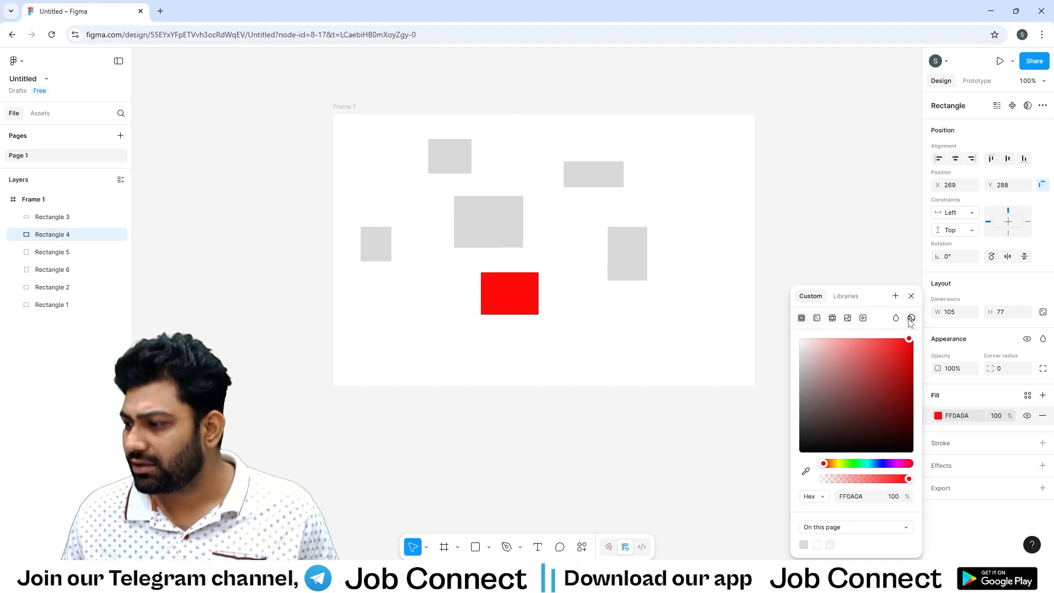
pyautogui.click(912, 296)
# Fill the tall rectangle at the far right of the frame with blue 068FFF.
pyautogui.click(641, 253)
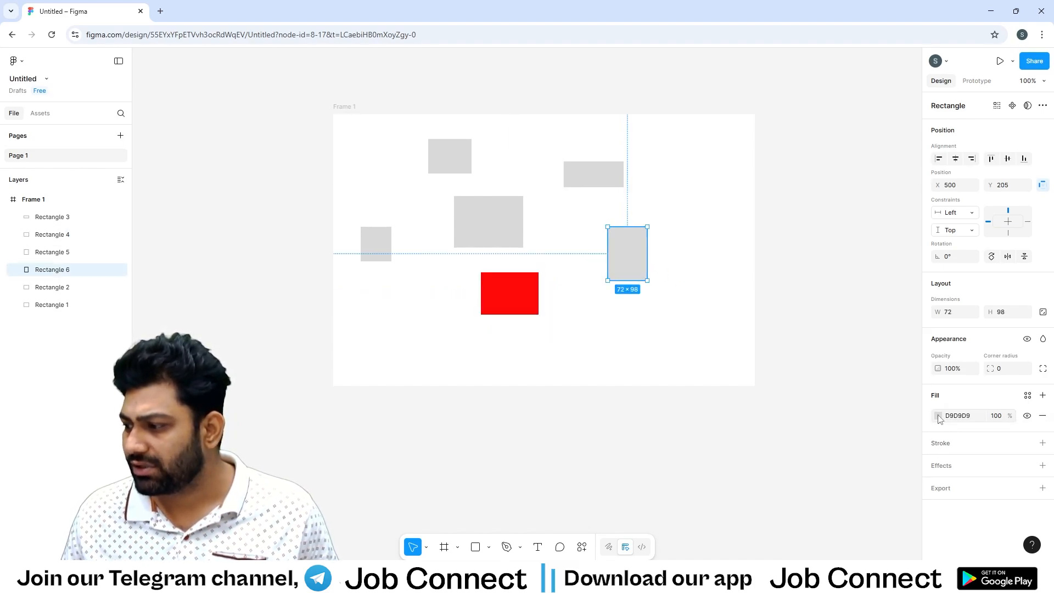
pyautogui.click(938, 416)
pyautogui.click(874, 464)
pyautogui.click(911, 340)
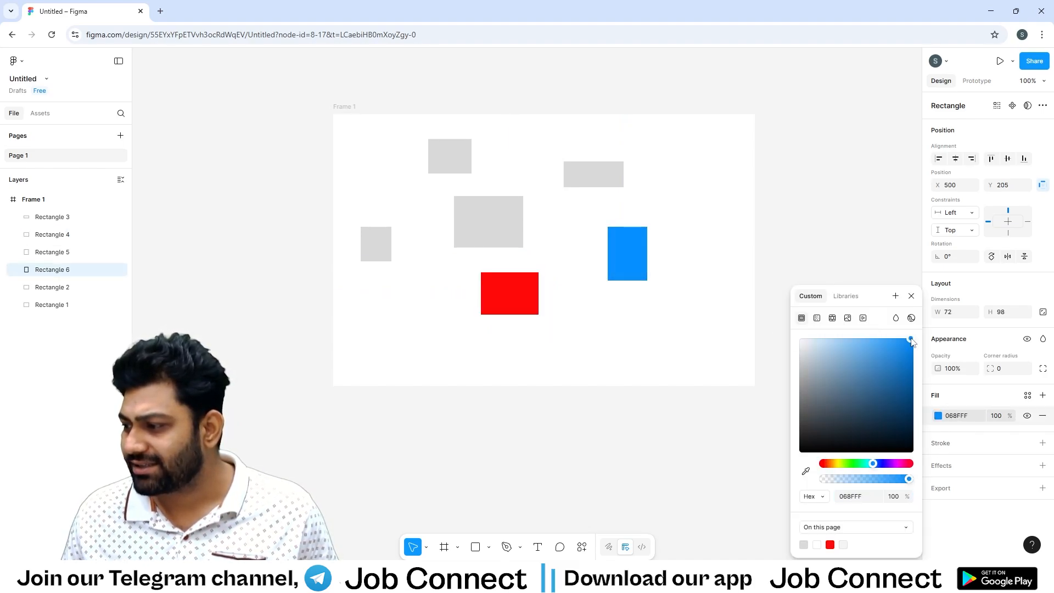
pyautogui.click(911, 296)
# Fill the wide, flat rectangle in the frame's upper right with turquoise 10FFCF.
pyautogui.click(609, 175)
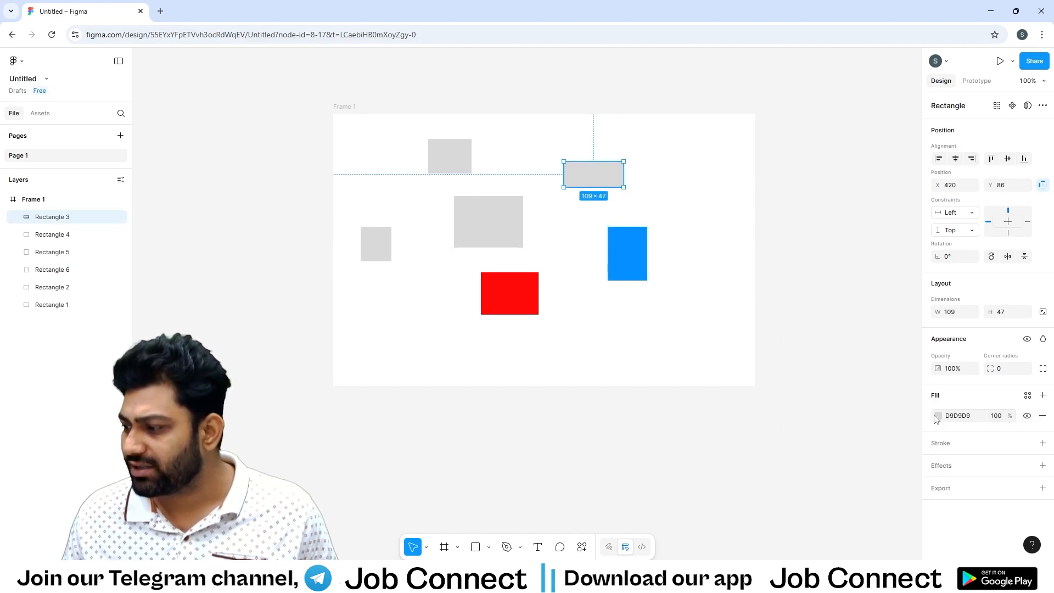
pyautogui.click(938, 416)
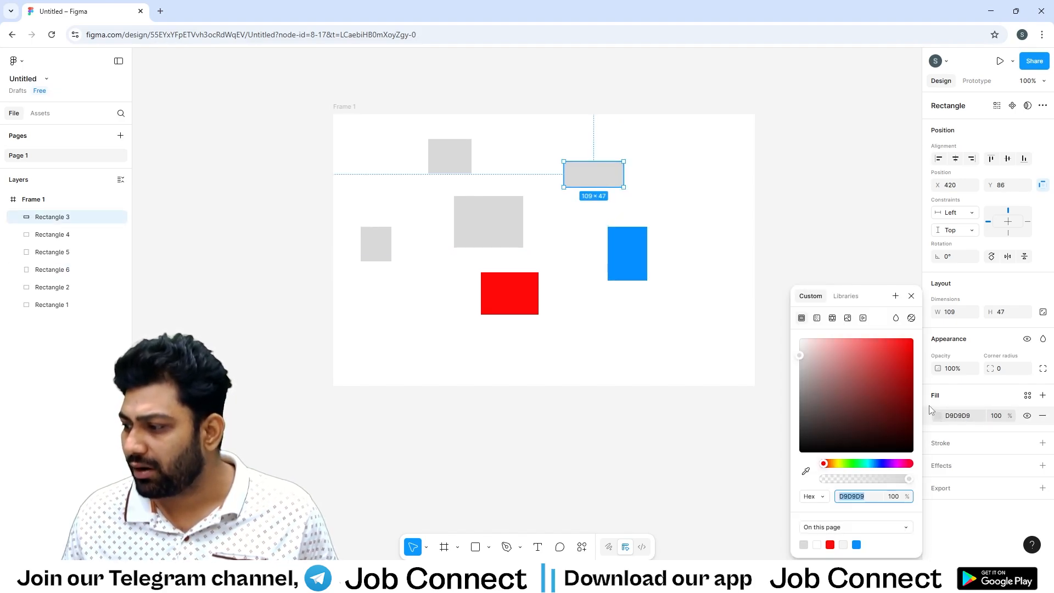
pyautogui.click(863, 464)
pyautogui.moveTo(879, 388); pyautogui.dragTo(906, 339)
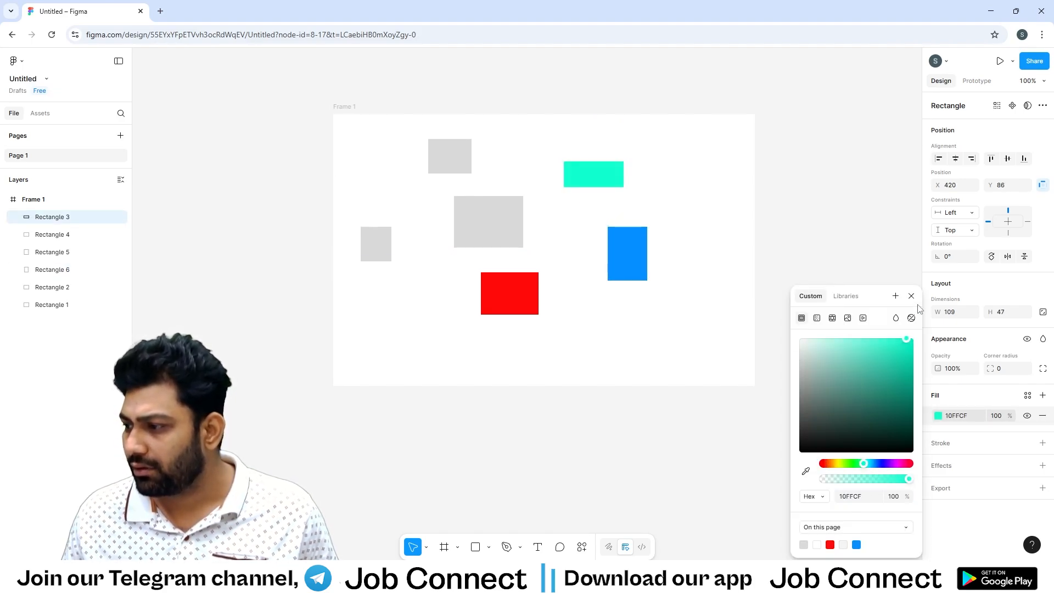
# Fill the large central rectangle with magenta FF0ACA.
pyautogui.click(485, 231)
pyautogui.click(938, 416)
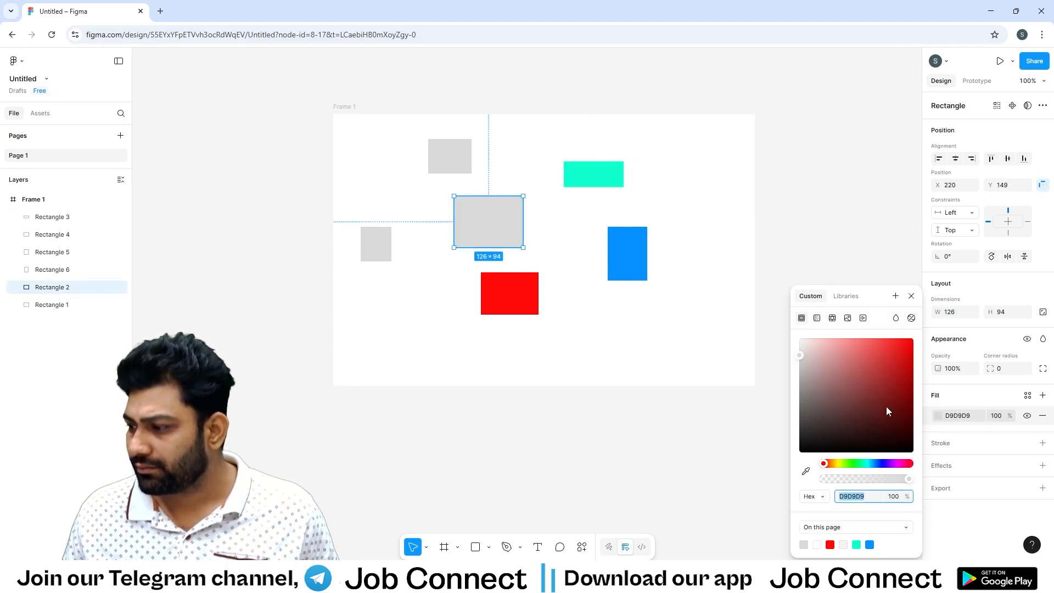
pyautogui.click(898, 465)
pyautogui.moveTo(892, 365); pyautogui.dragTo(910, 339)
pyautogui.click(911, 297)
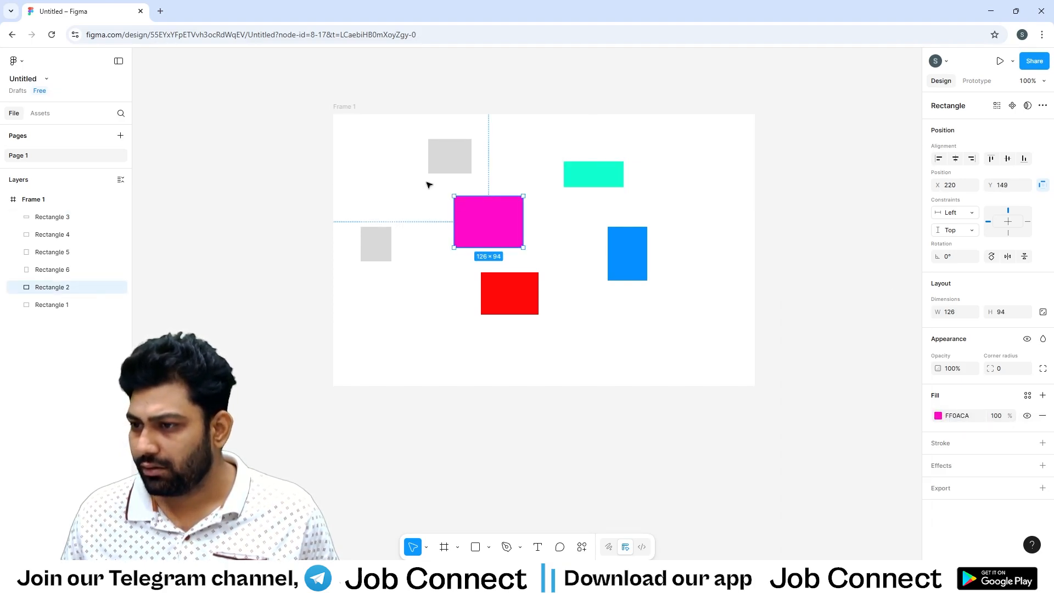
# Fill the uppermost grey rectangle with bright green 29FF1D.
pyautogui.click(442, 165)
pyautogui.click(938, 416)
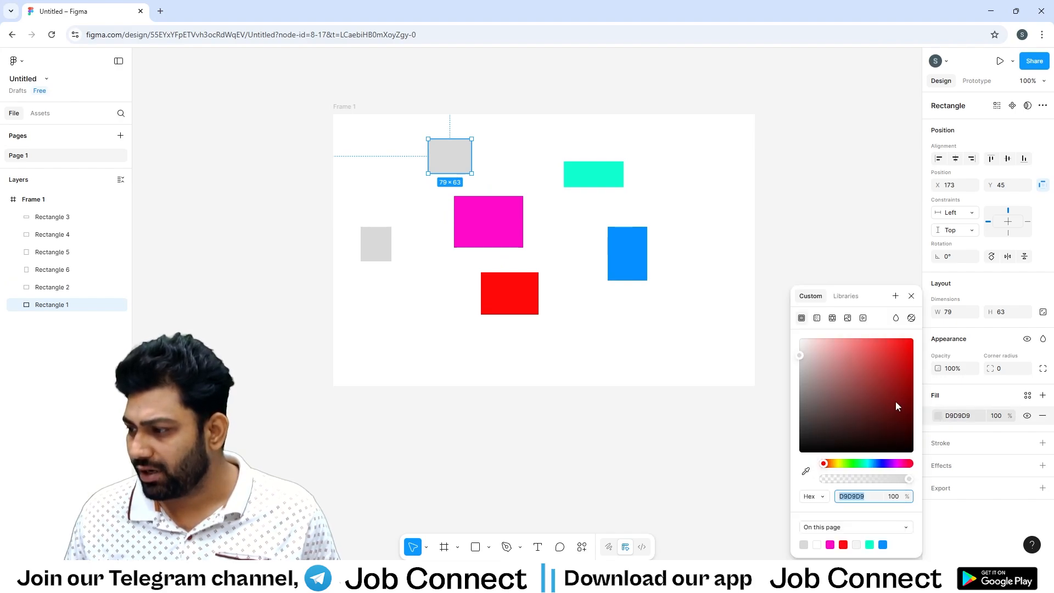
pyautogui.click(851, 464)
pyautogui.click(901, 339)
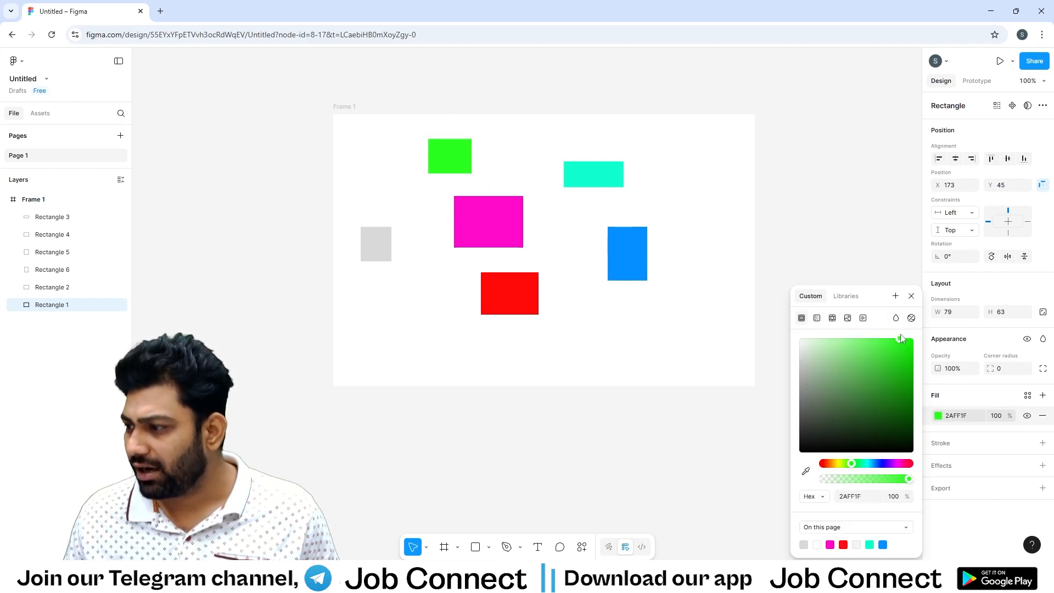
pyautogui.click(911, 297)
# Fill the leftmost grey rectangle with yellow E2FF05 and clear the selection.
pyautogui.click(377, 245)
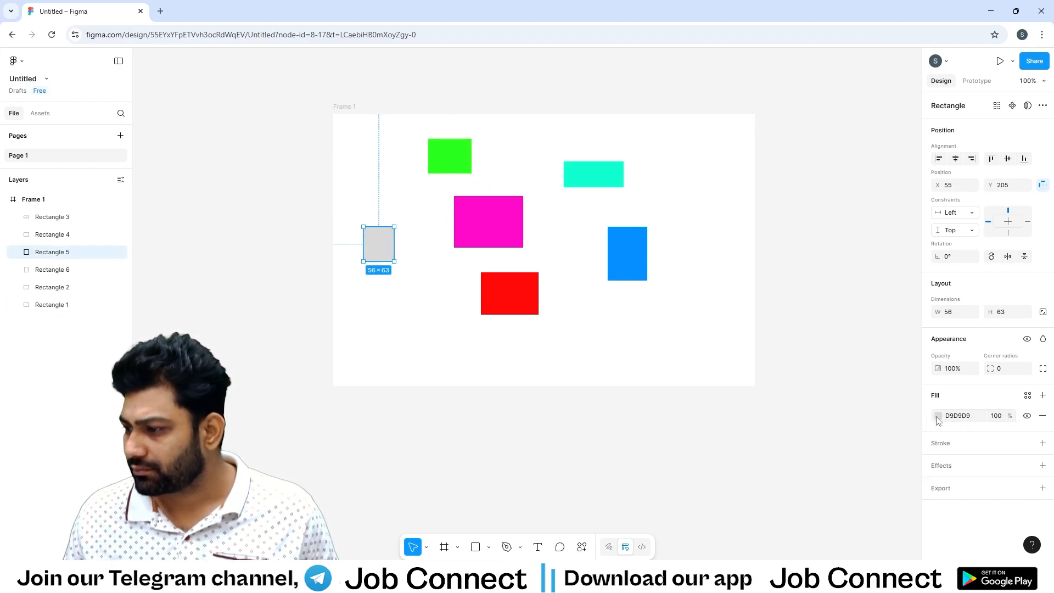
pyautogui.click(937, 416)
pyautogui.click(841, 464)
pyautogui.click(911, 340)
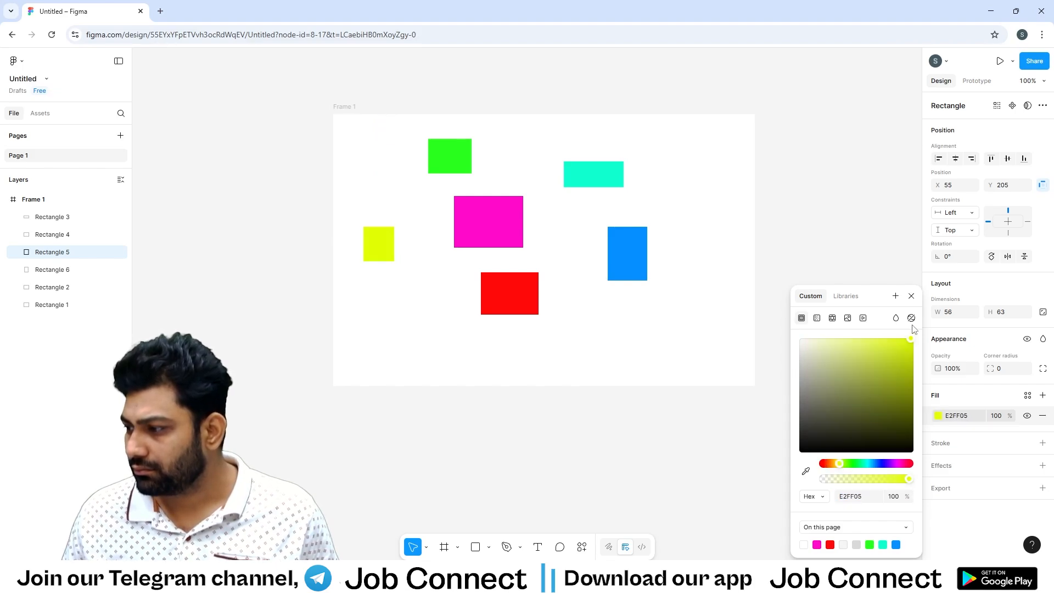
pyautogui.click(911, 295)
pyautogui.click(874, 262)
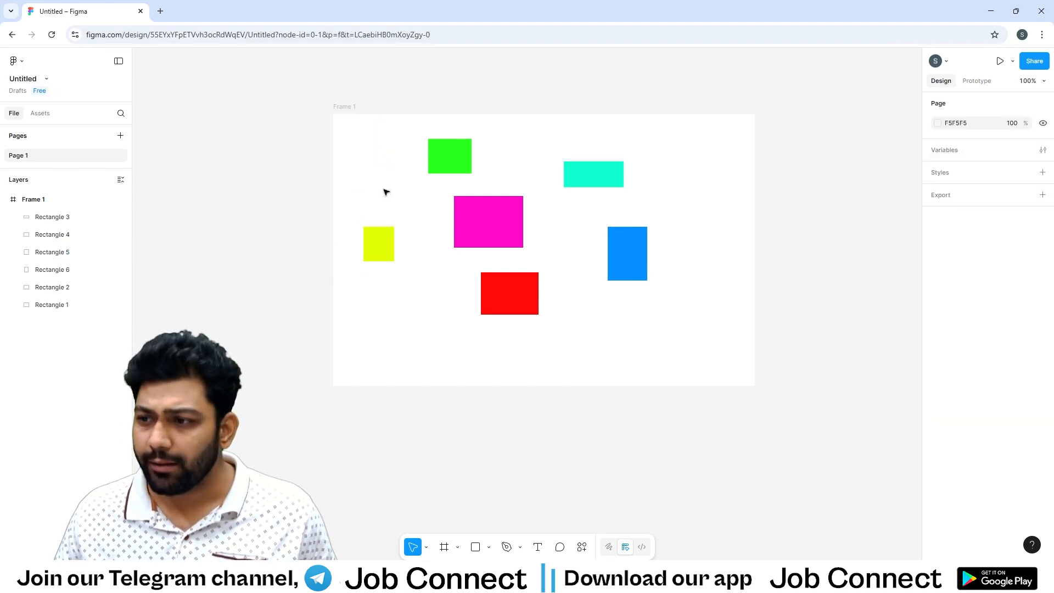
# Move the green, yellow and red rectangles into a rough column along the frame's left side, and reposition the frame to about X 11, Y -58.
pyautogui.click(438, 168)
pyautogui.moveTo(443, 160); pyautogui.dragTo(363, 157)
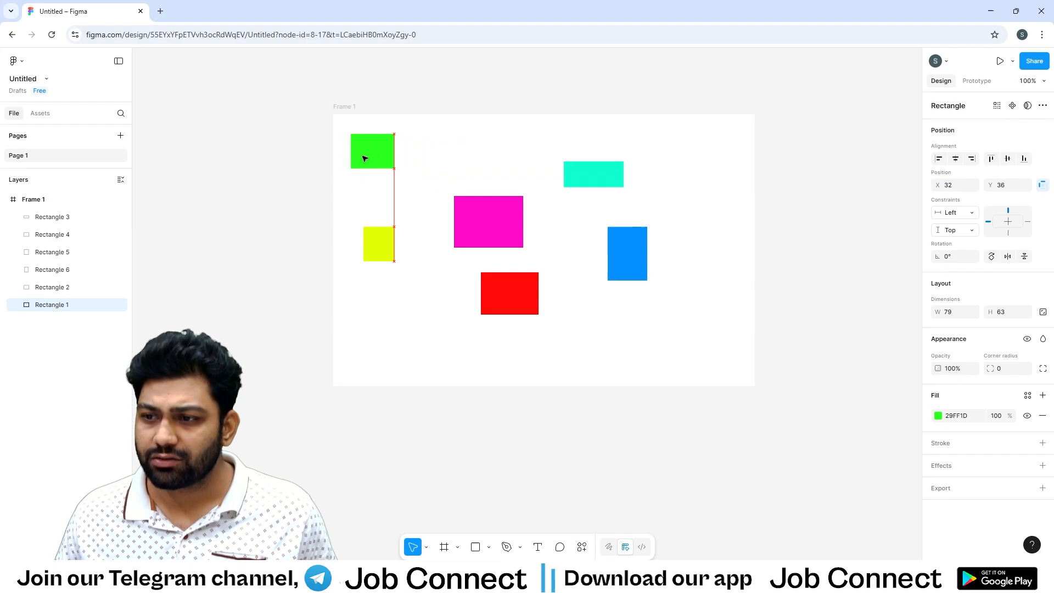
pyautogui.moveTo(389, 251)
pyautogui.mouseDown()
pyautogui.moveTo(379, 207)
pyautogui.moveTo(384, 255)
pyautogui.mouseUp()
pyautogui.moveTo(496, 316); pyautogui.dragTo(376, 362)
pyautogui.click(489, 313)
pyautogui.click(477, 357)
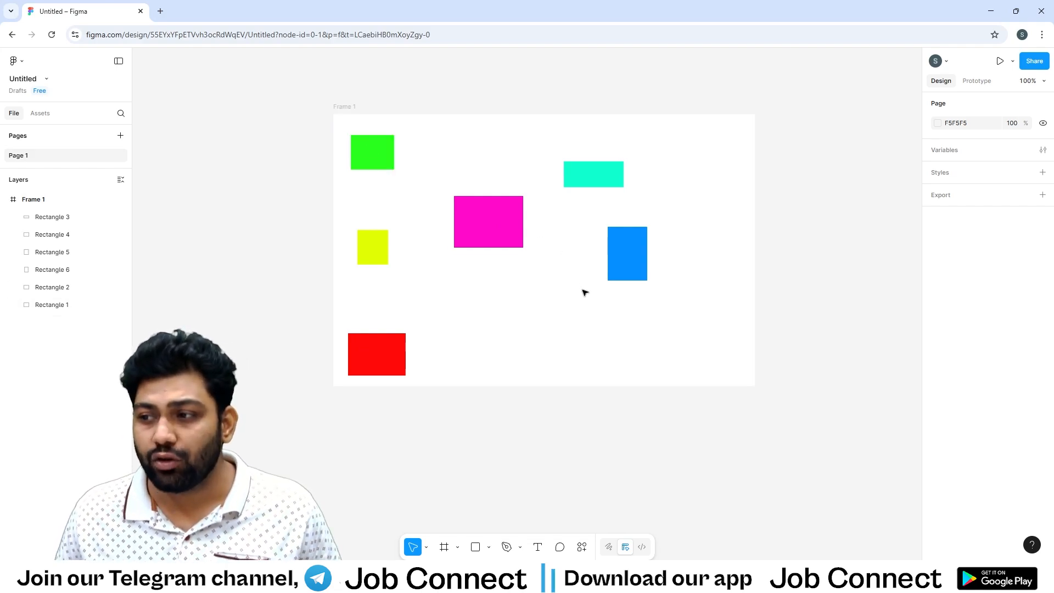
pyautogui.moveTo(352, 101); pyautogui.dragTo(358, 69)
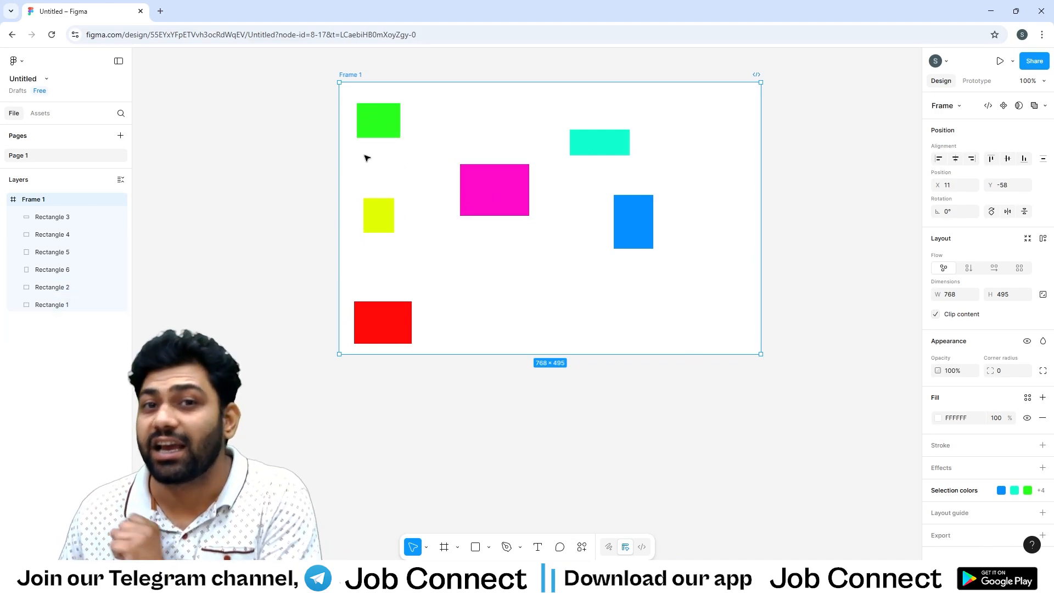
pyautogui.click(461, 68)
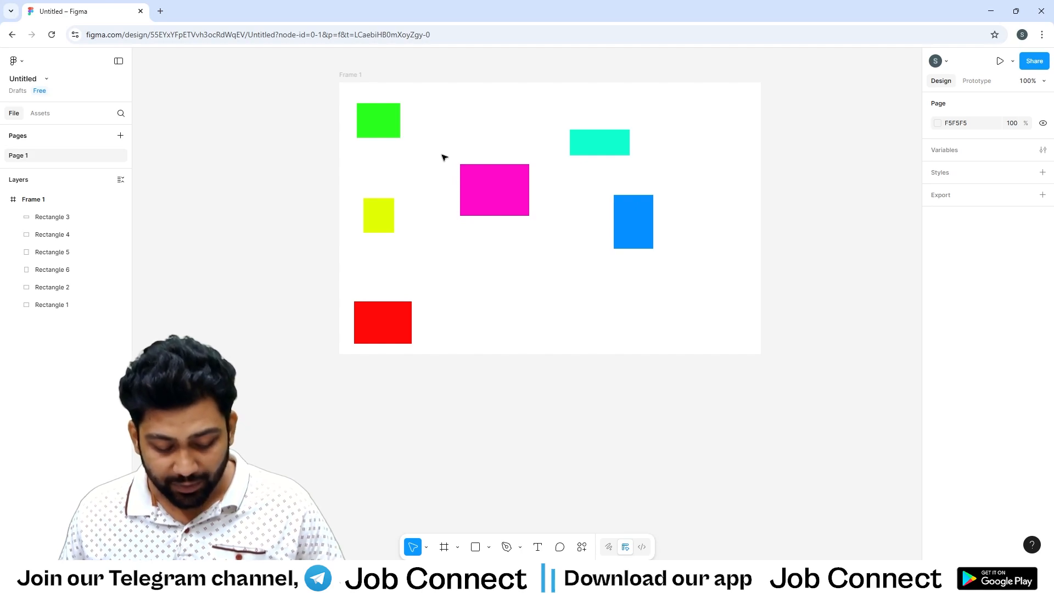
# Show the canvas rulers and hide them again.
pyautogui.hotkey('shift', 'r')
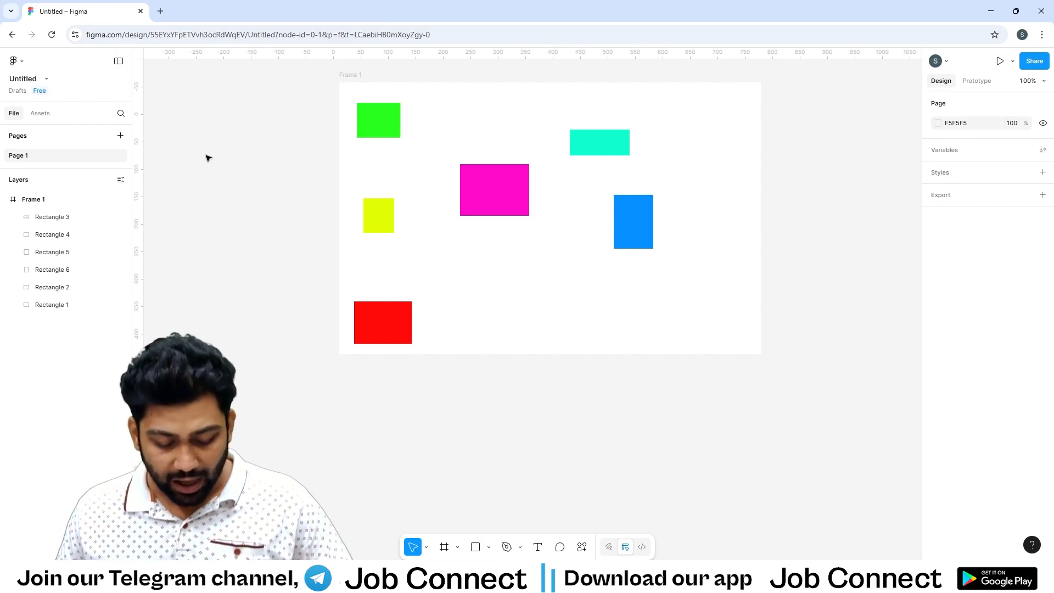
pyautogui.hotkey('shift', 'r')
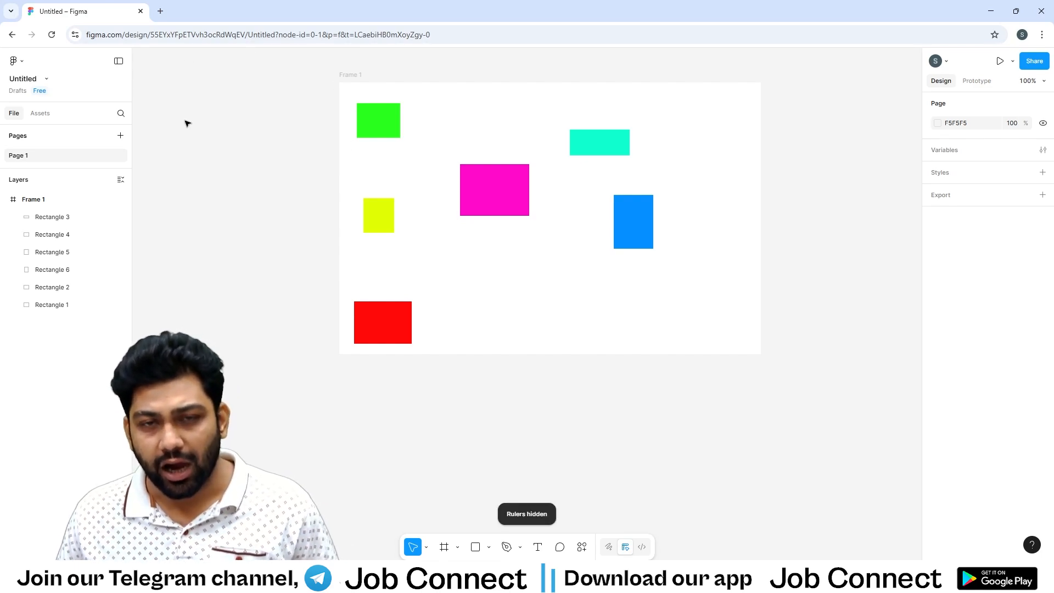